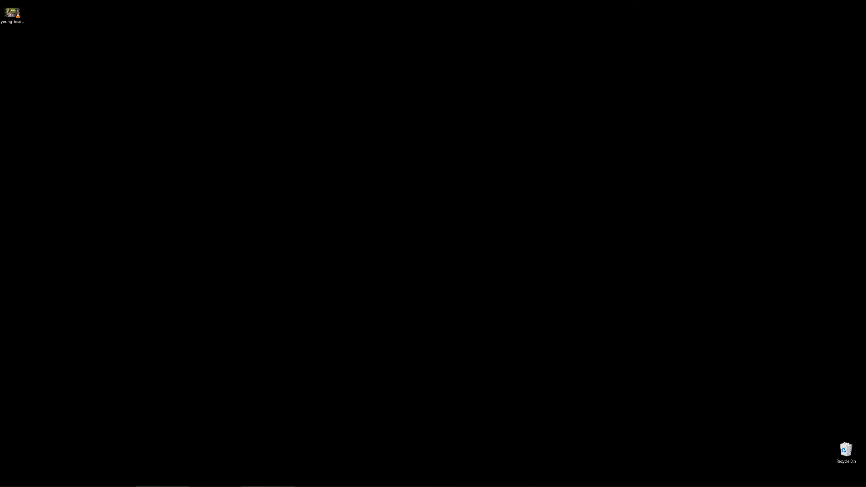
Switch to Nobe OmniScope and connect it to the video file of the couple at the outdoor table.
key("alt+Tab")
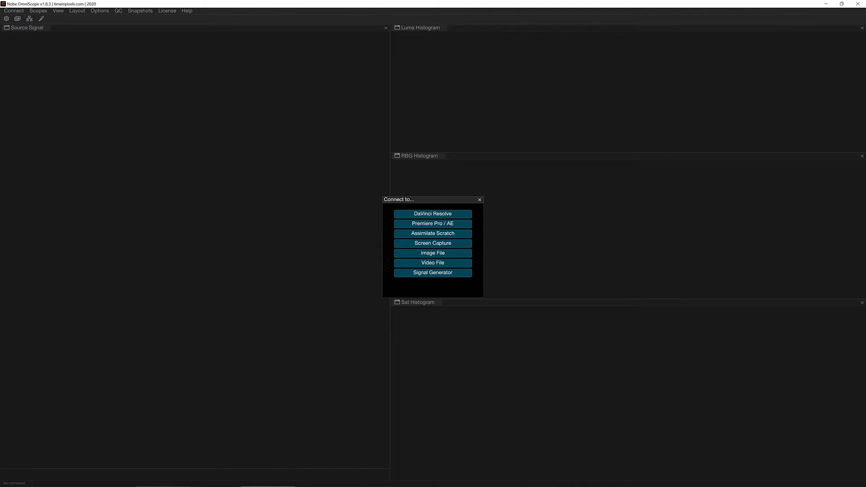
left_click(438, 263)
double_click(125, 61)
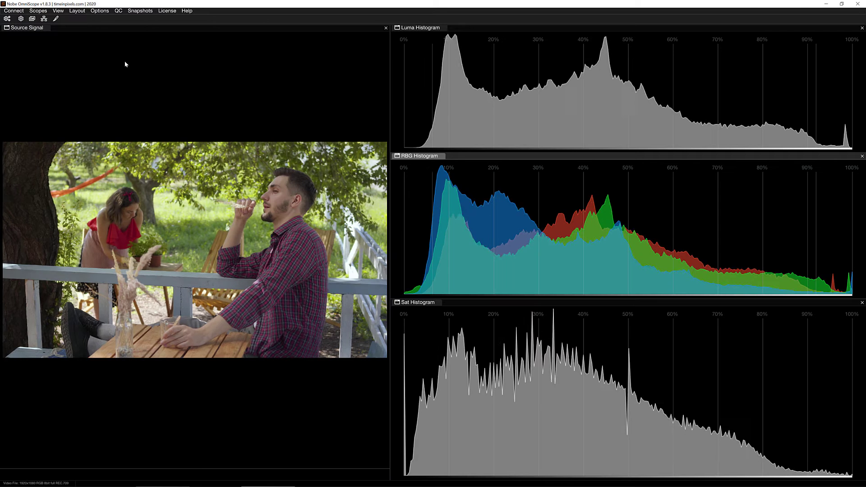
Enable playback controls on the source signal and pause the video.
right_click(177, 248)
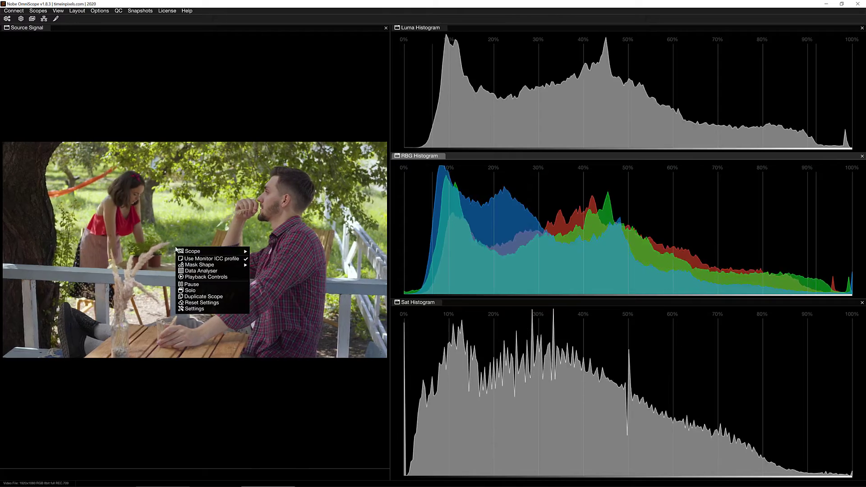
left_click(195, 277)
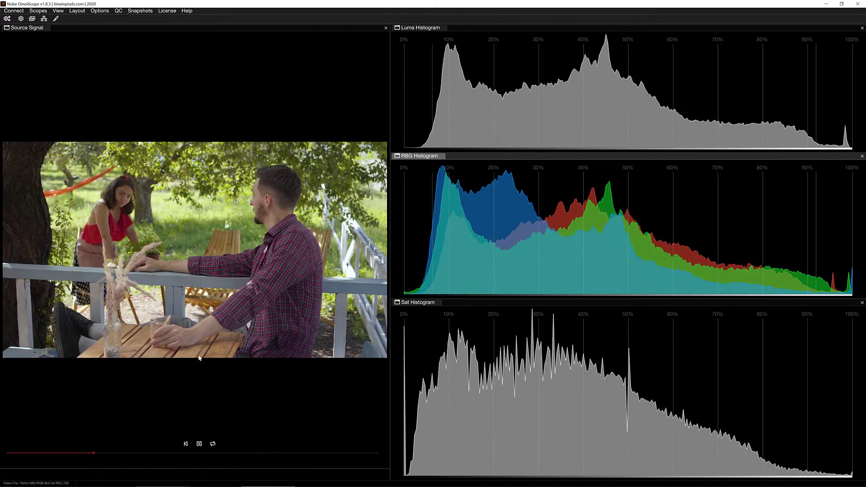
left_click(200, 444)
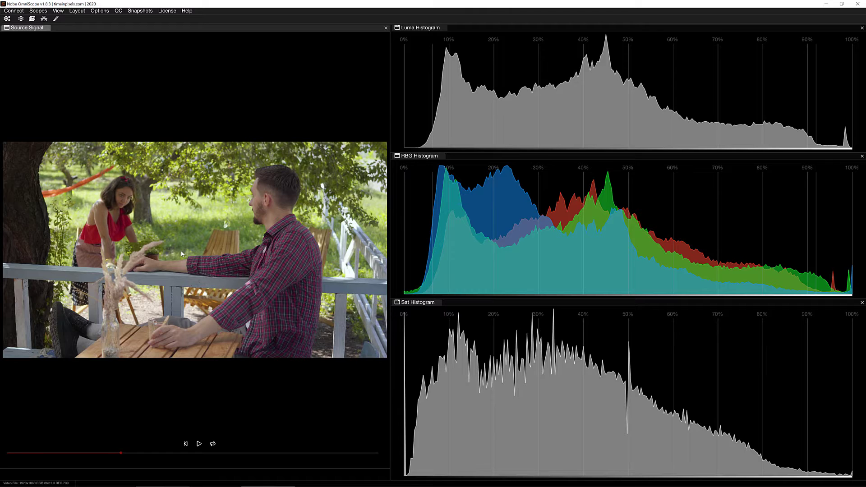
Add a new histogram scope and move its floating window over the upper part of the source signal.
left_click(35, 13)
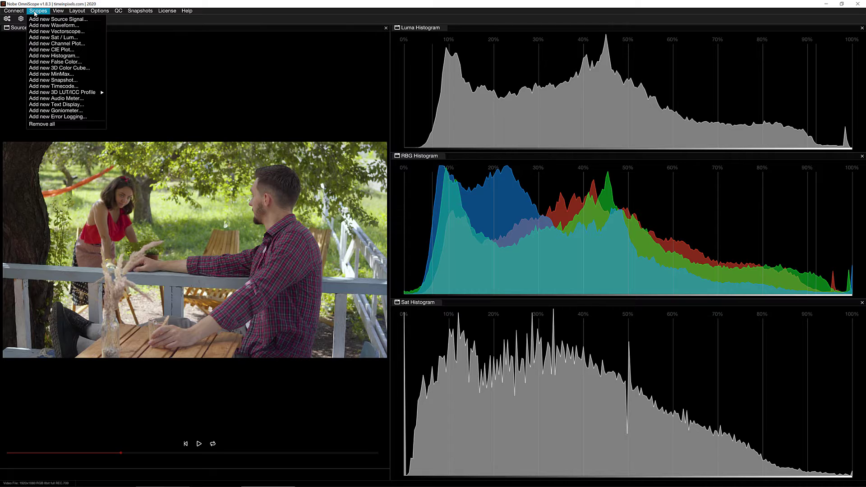
left_click(71, 56)
left_click_drag(229, 123, 239, 57)
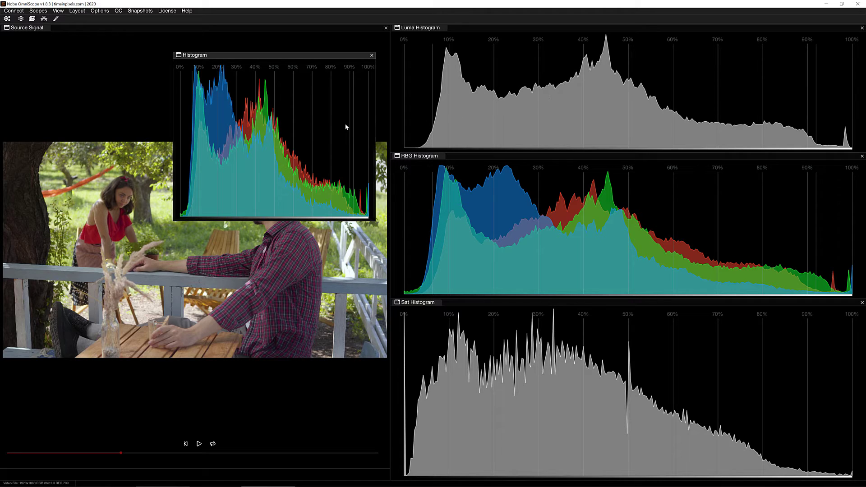
right_click(291, 121)
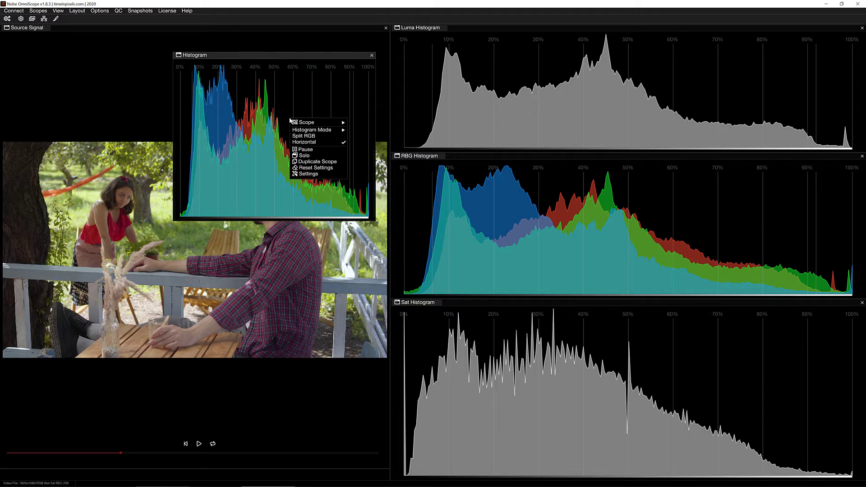
mouse_move(306, 133)
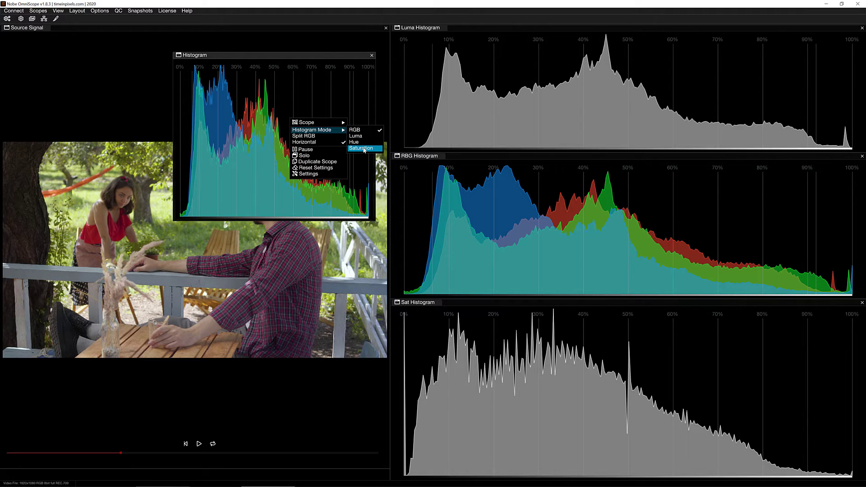
key("Escape")
Dock the new histogram below the source signal and turn on Split RGB for it.
left_click_drag(230, 53, 232, 258)
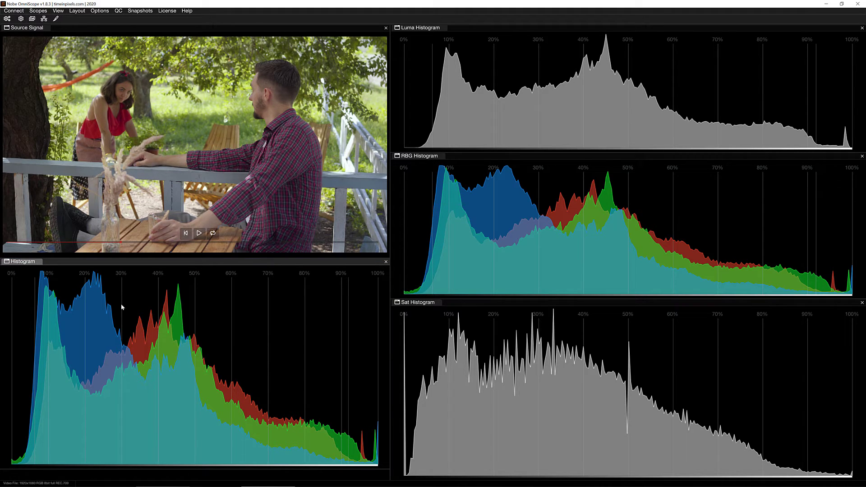
right_click(184, 344)
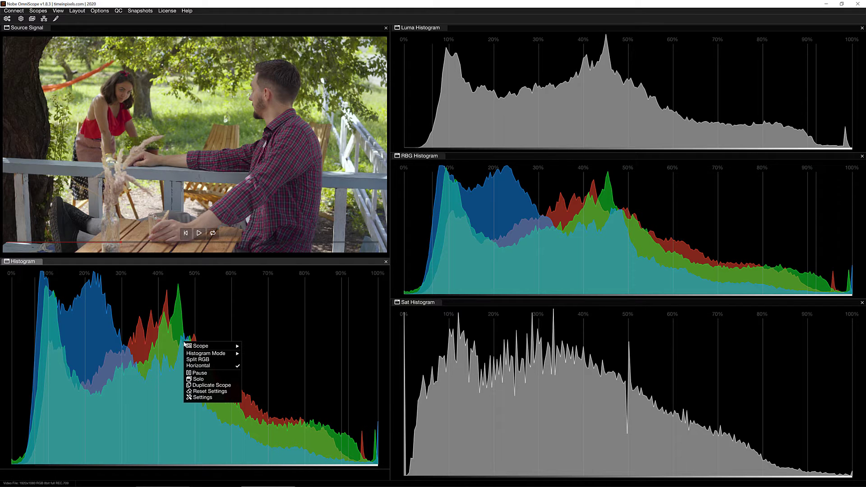
left_click(203, 360)
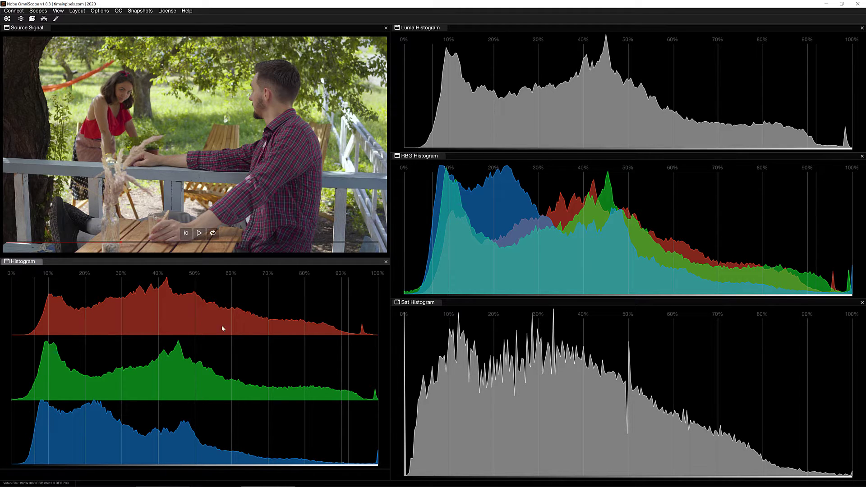
Set the RBG Histogram scope's histogram mode to Hue.
right_click(423, 169)
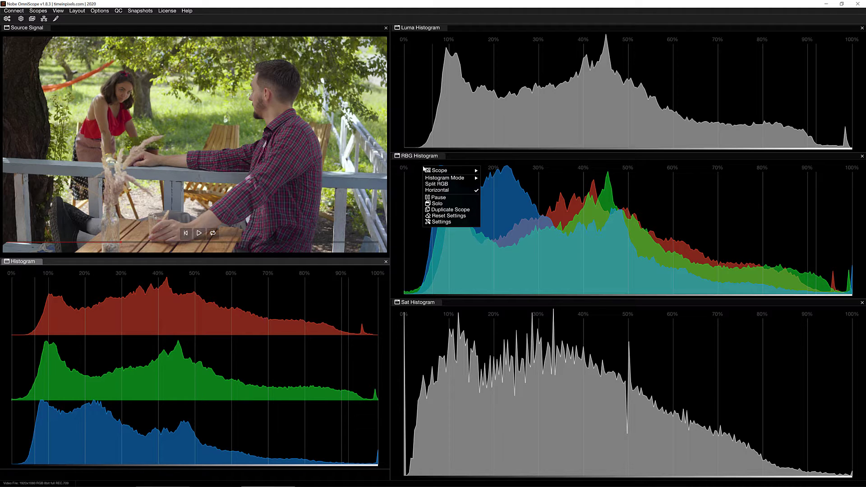
mouse_move(434, 180)
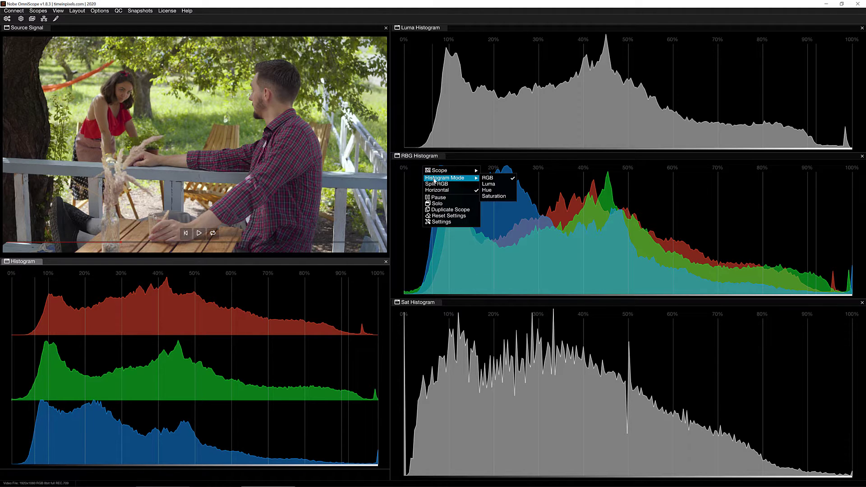
left_click(494, 193)
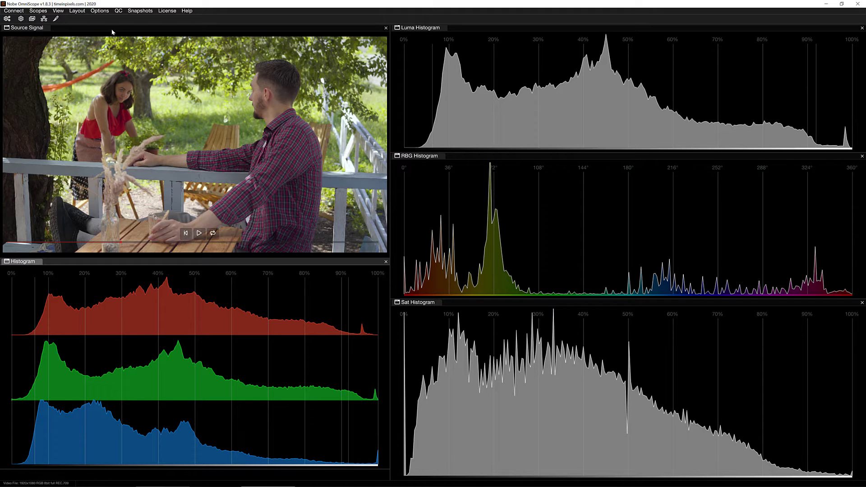
left_click(74, 12)
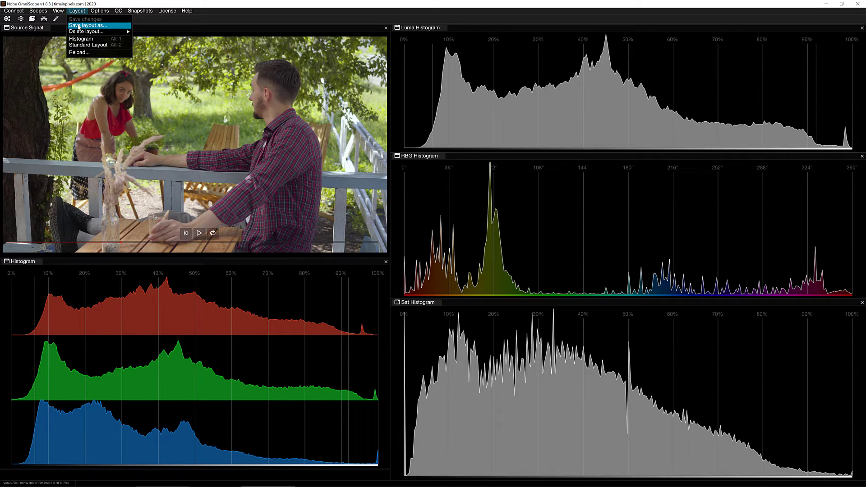
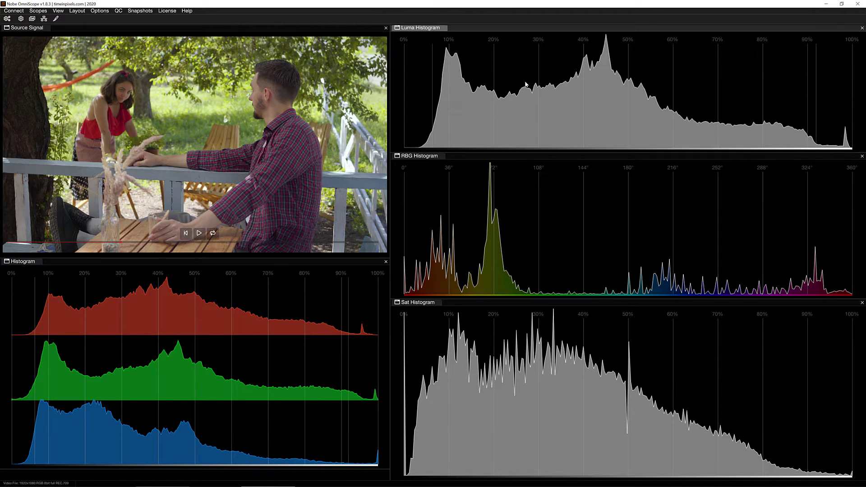
Isolate the shadow ranges 0–30% and 0–34% in the luma histogram, clearing each selection after viewing the image.
left_click_drag(539, 77, 400, 95)
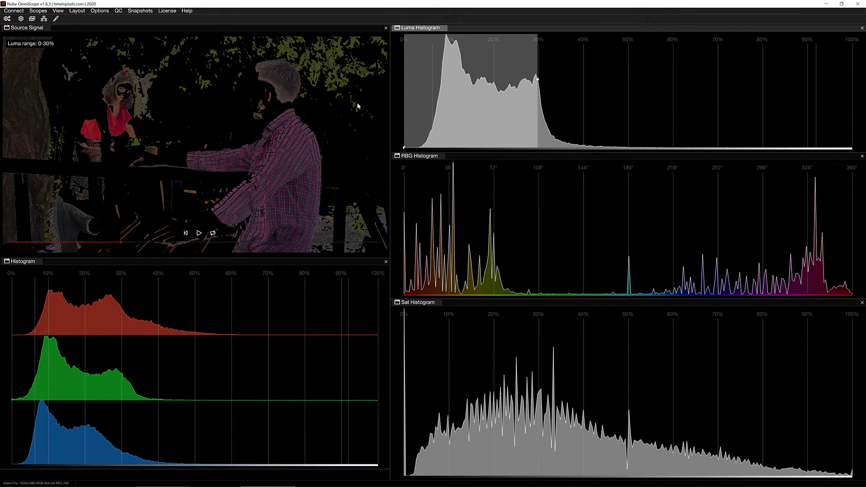
left_click(500, 86)
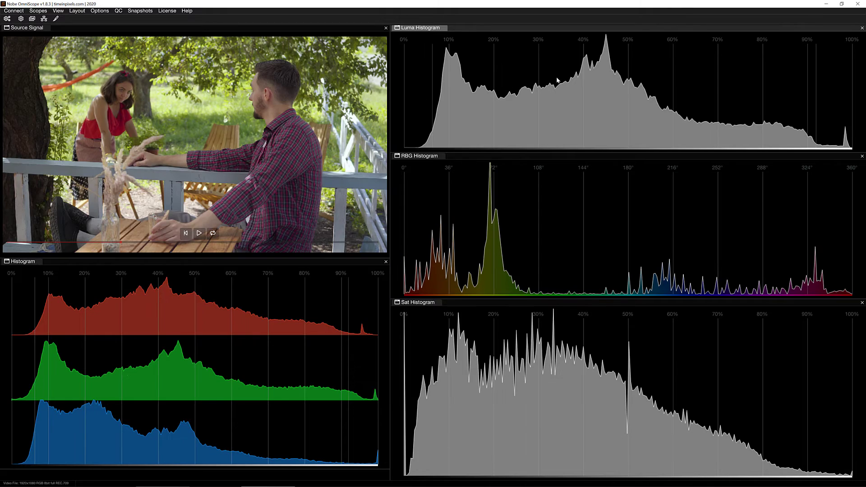
left_click_drag(558, 80, 394, 104)
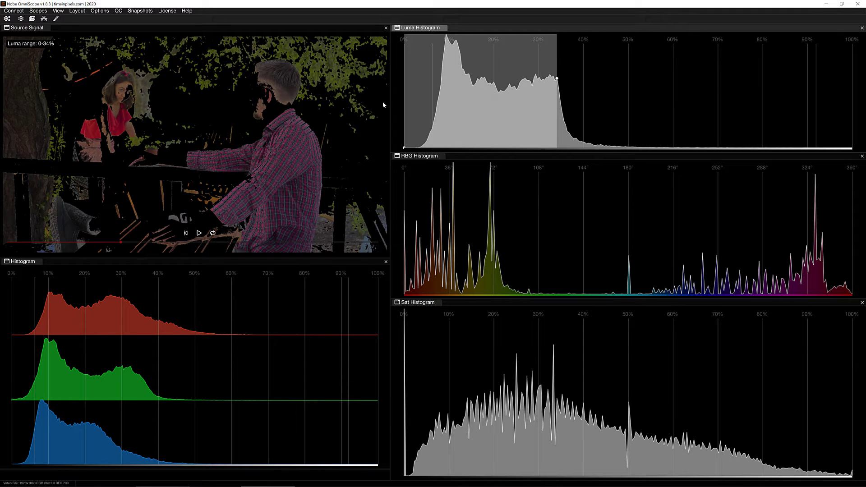
left_click(548, 68)
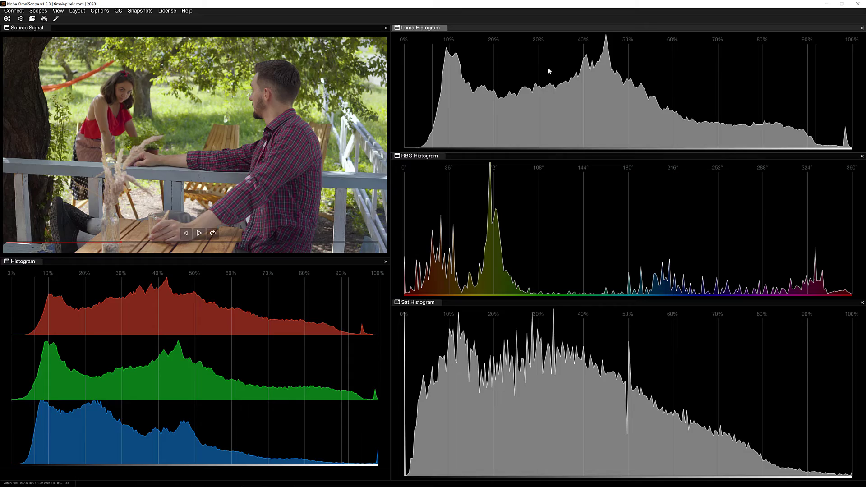
Isolate the brighter tones and the 43–48% midtone peak in the luma histogram, clearing each selection after viewing the image.
left_click_drag(548, 68, 850, 76)
left_click(702, 74)
left_click(850, 77)
left_click_drag(596, 49, 618, 45)
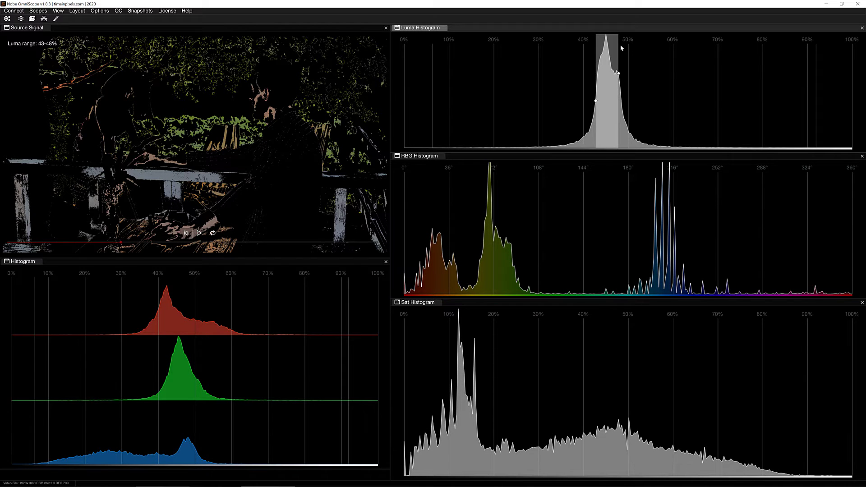
left_click(621, 44)
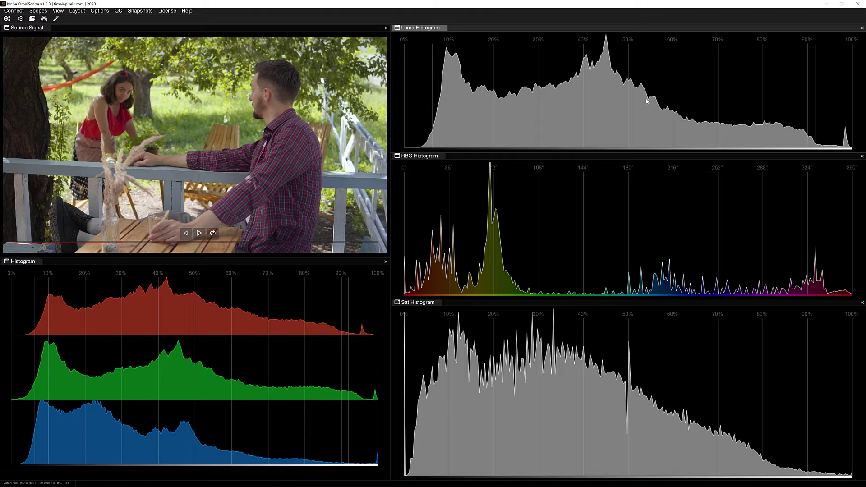
left_click_drag(710, 121, 771, 123)
left_click_drag(498, 127, 472, 123)
Rename the RBG Histogram scope to Hue Histogram in its settings.
right_click(451, 185)
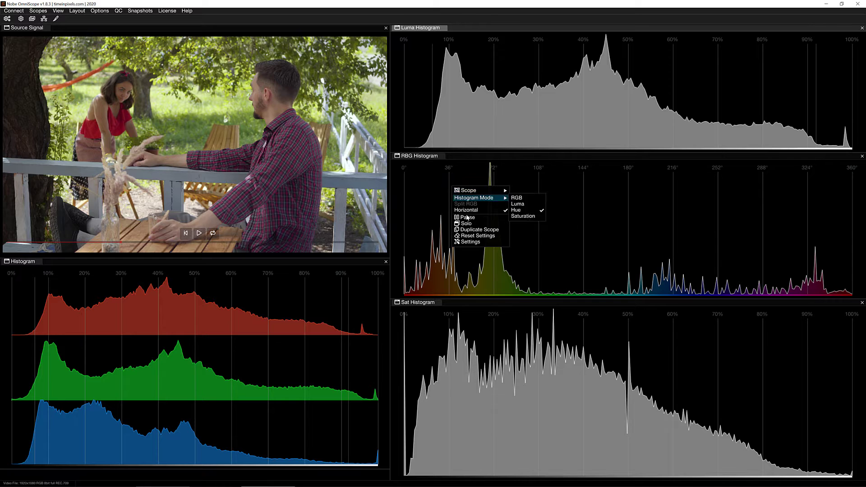
left_click(471, 242)
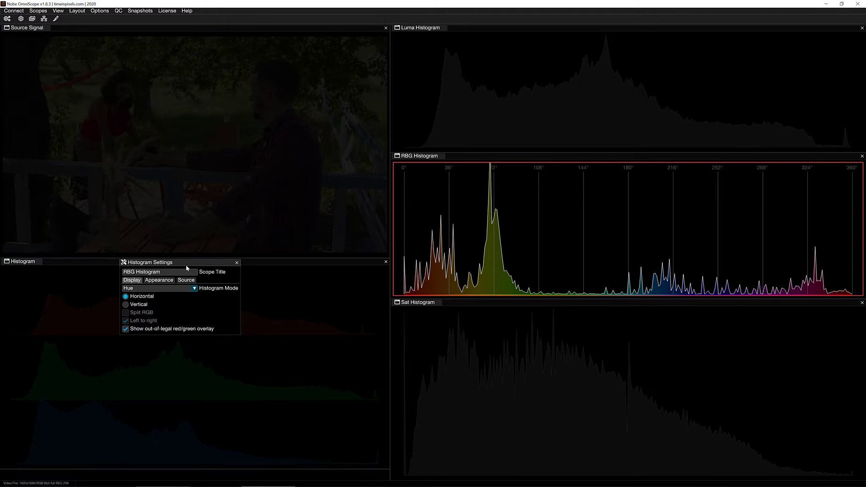
left_click_drag(186, 266, 482, 174)
left_click_drag(430, 180, 400, 179)
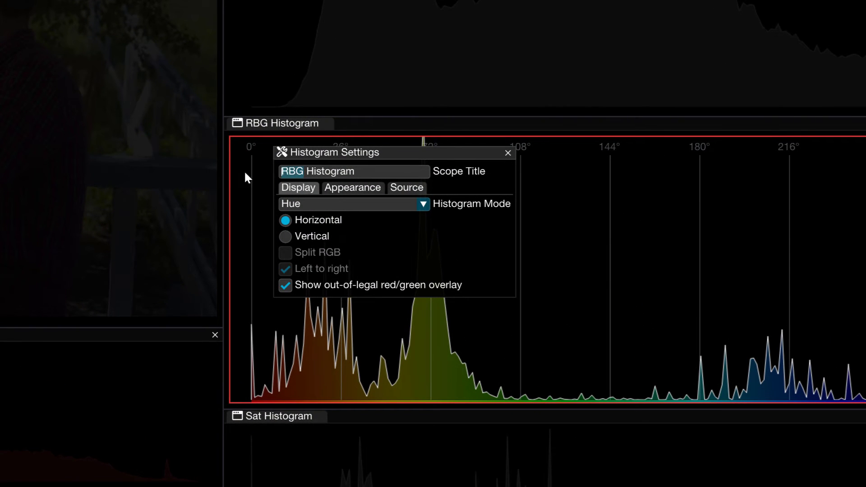
type("Hue")
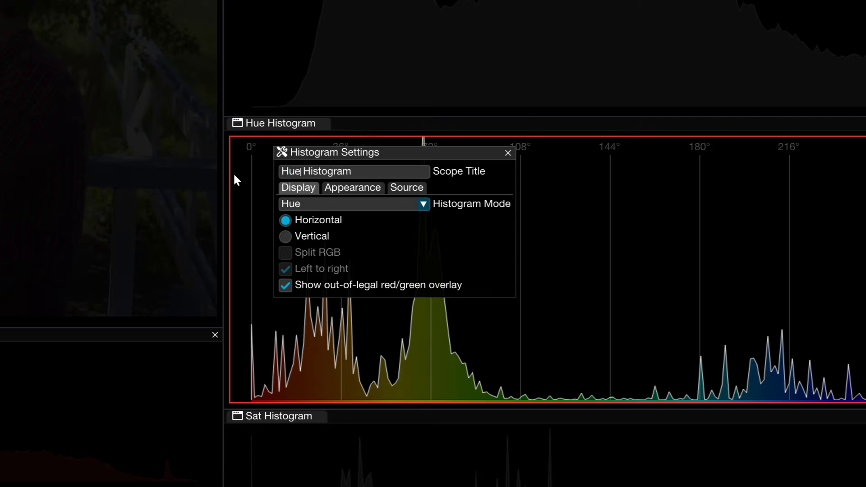
left_click(508, 152)
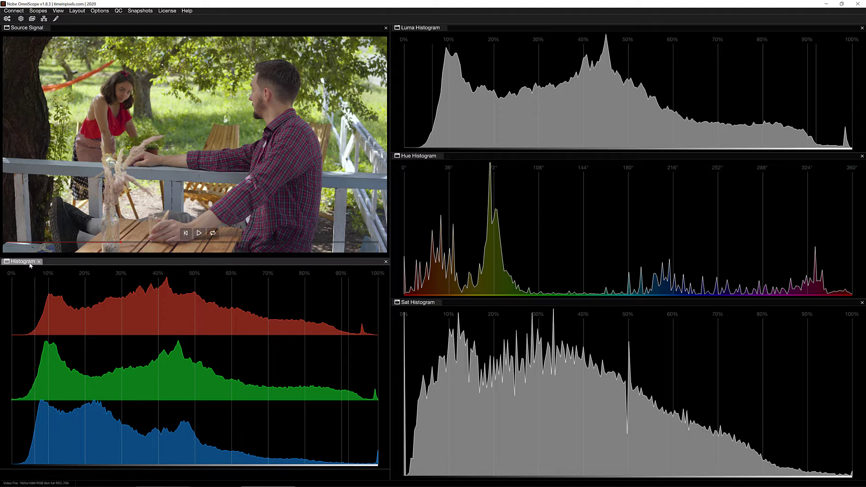
Title the split histogram below the source signal "RGB Histogram" in its settings.
right_click(69, 302)
left_click(85, 357)
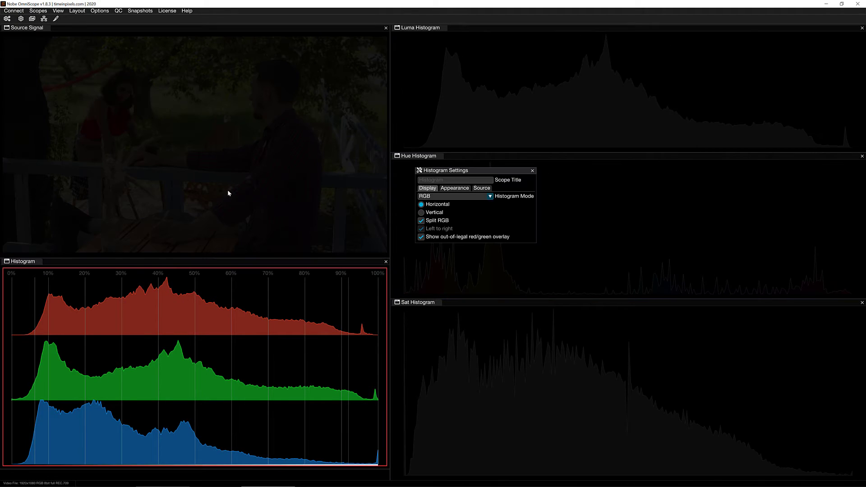
type("RGB Histogram")
left_click(532, 171)
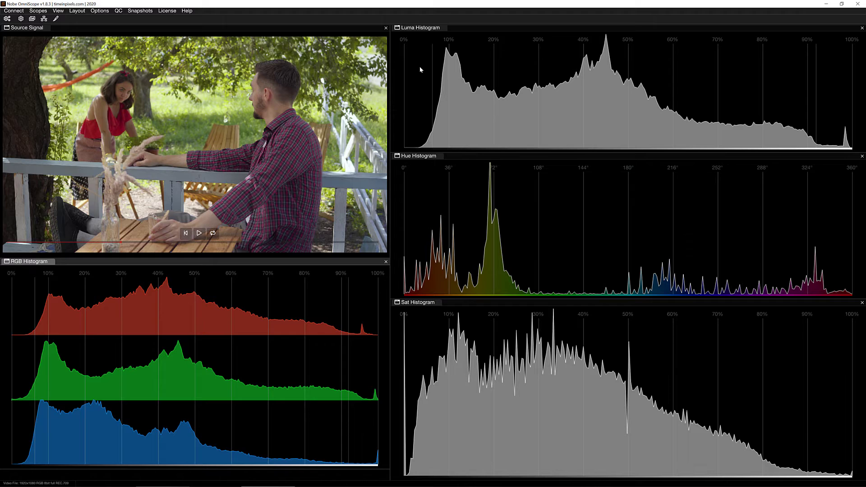
Isolate the skin-tone hue range of 18–48° in the hue histogram.
left_click(432, 247)
mouse_move(431, 247)
left_mouse_down()
mouse_move(462, 238)
mouse_move(432, 237)
mouse_move(453, 246)
mouse_move(425, 253)
left_mouse_up()
left_click(461, 245)
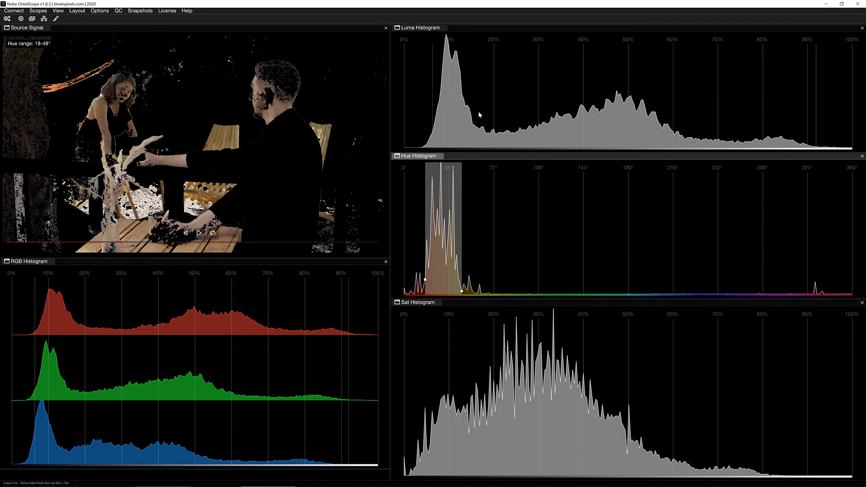
Combine the hue selection with luma ranges of 0–15% and 20–43% to inspect the image, and clear both selections.
left_click_drag(478, 111, 402, 106)
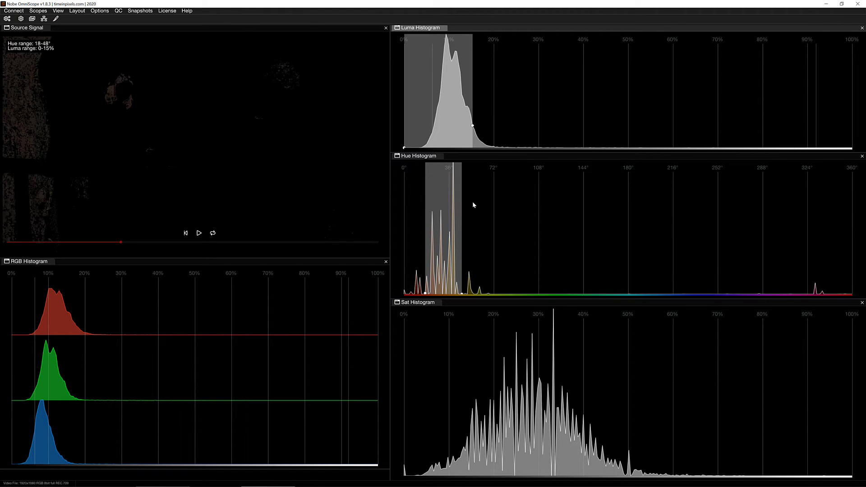
left_click(486, 113)
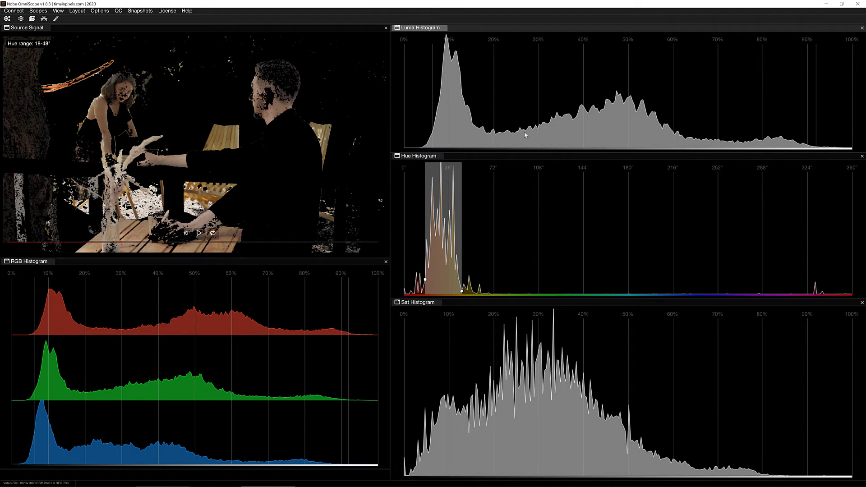
left_click_drag(597, 105, 494, 104)
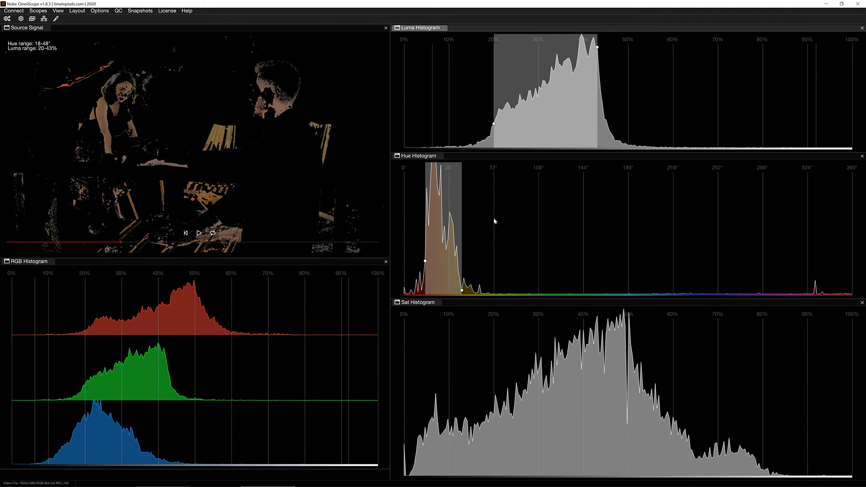
left_click(494, 221)
left_click(518, 110)
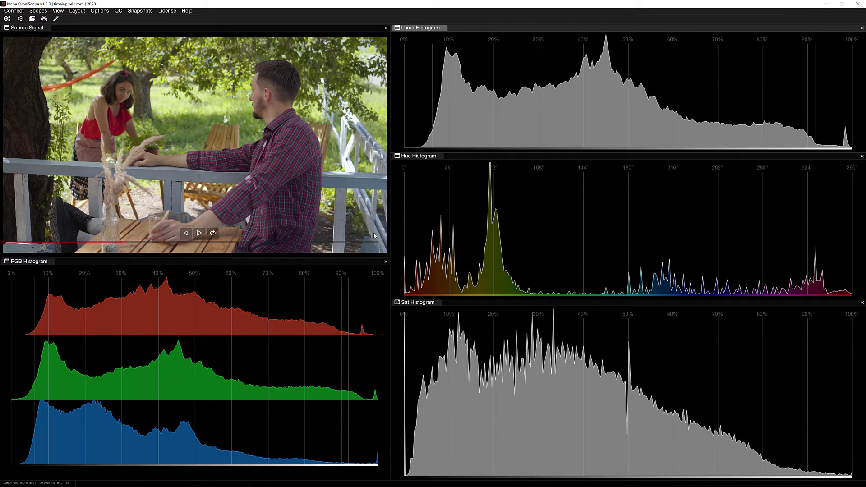
Isolate the reds at hue 341–360°, narrow the hue range to 351–360°, and add a luma range of 13–33%.
left_click_drag(828, 291, 859, 285)
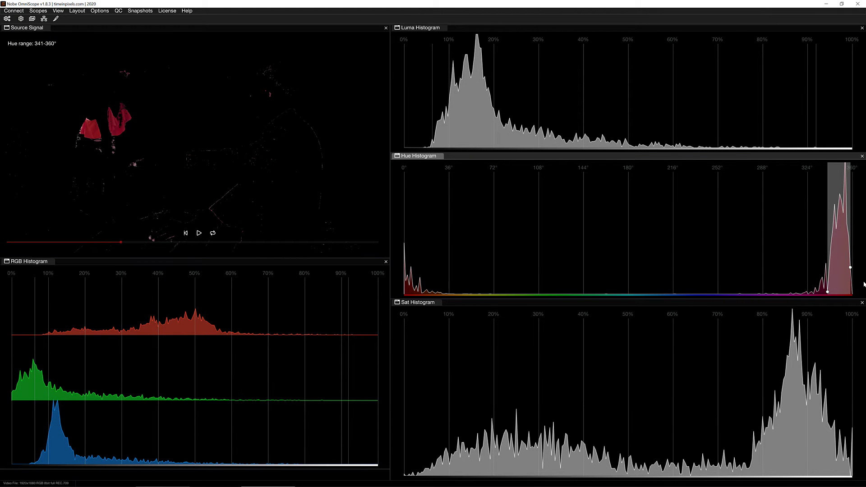
left_click_drag(836, 280, 857, 274)
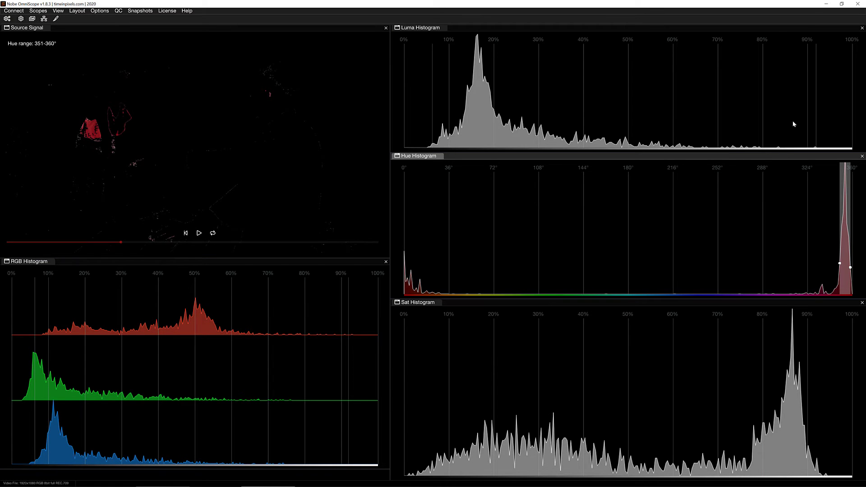
left_click_drag(780, 127, 450, 138)
left_click(514, 101)
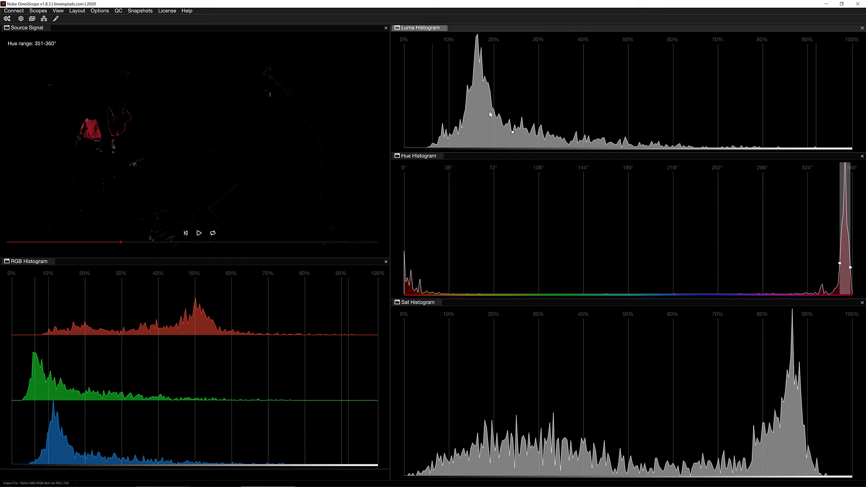
left_click_drag(462, 108, 554, 102)
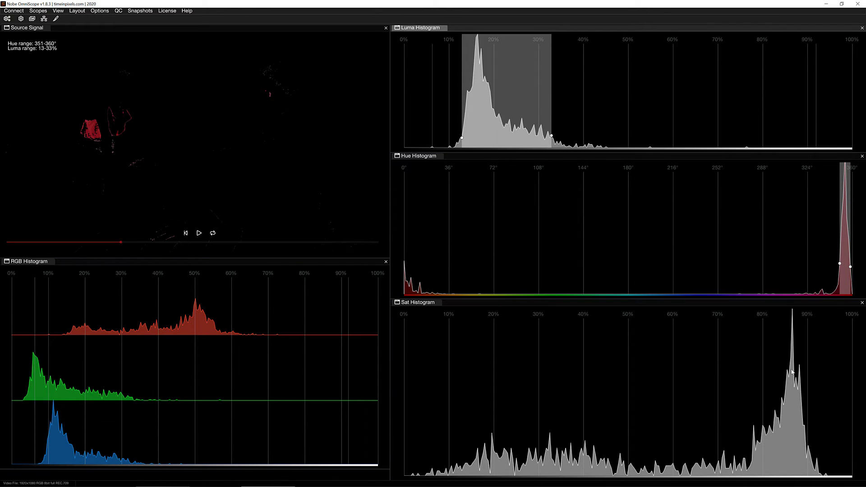
Restrict the isolated reds further to the 83–99% saturation range, and clear the saturation, hue and luma selections.
left_click_drag(776, 374, 863, 361)
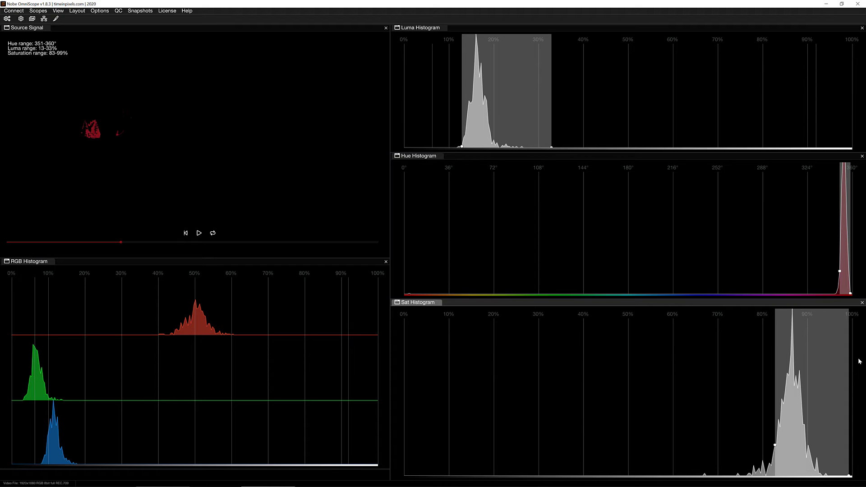
left_click(537, 393)
left_click(557, 236)
left_click(580, 98)
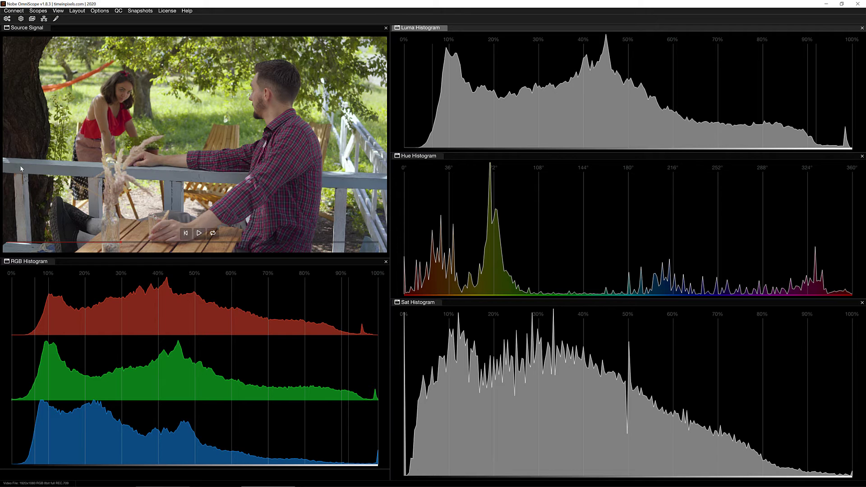
Isolate an elliptical area of the grey-blue railing in the source image to inspect its histograms, and clear the selection.
left_click_drag(16, 162, 59, 170)
left_click(60, 171)
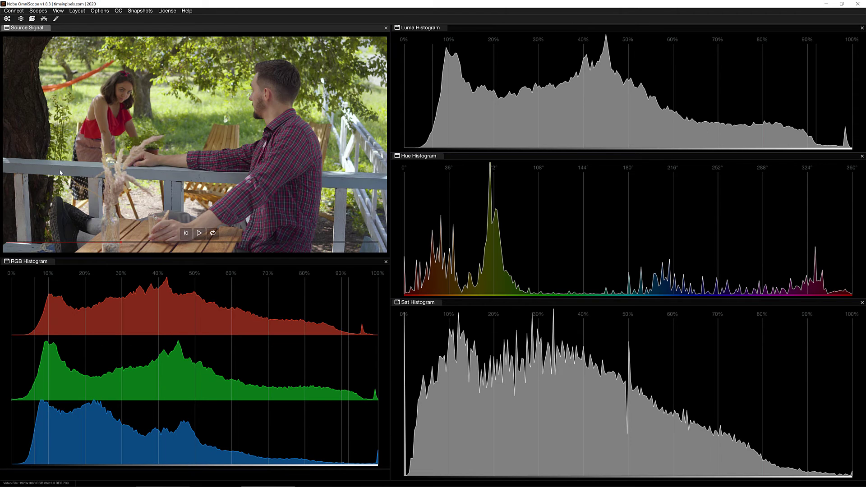
left_click_drag(16, 159, 71, 174)
left_click(71, 175)
left_click_drag(32, 159, 92, 175)
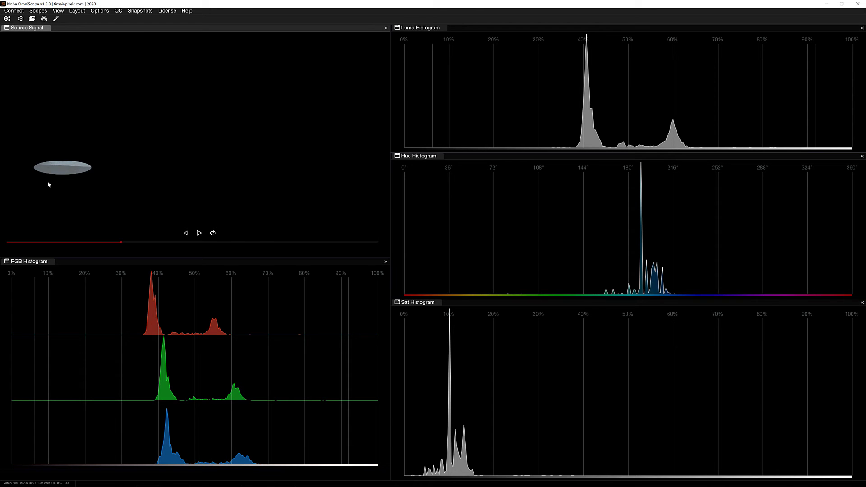
left_click(52, 166)
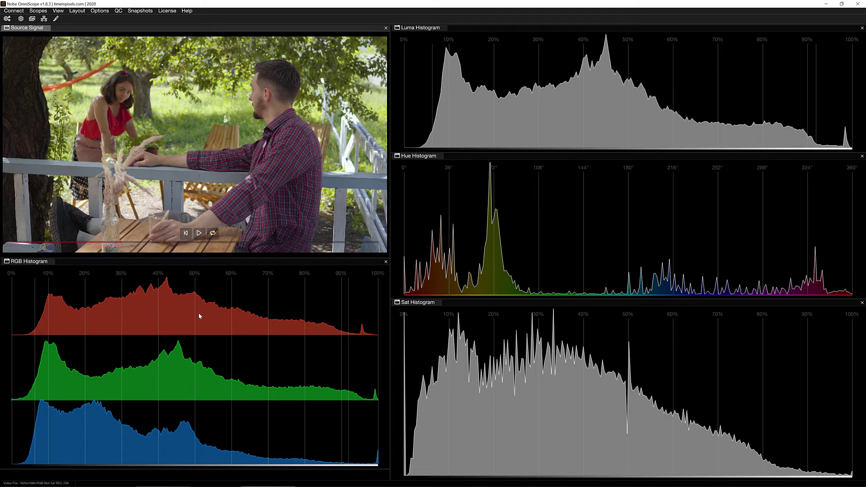
Turn off Split RGB for the RGB histogram and open its settings beside the curves.
right_click(177, 301)
mouse_move(193, 315)
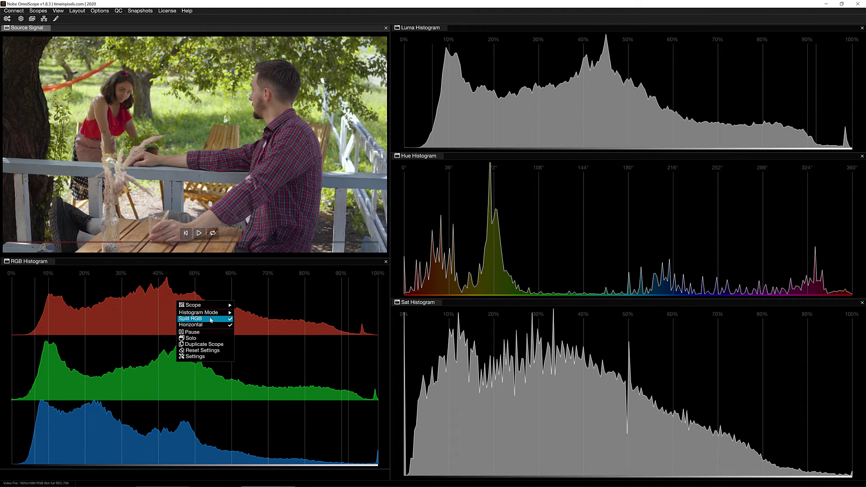
left_click(211, 319)
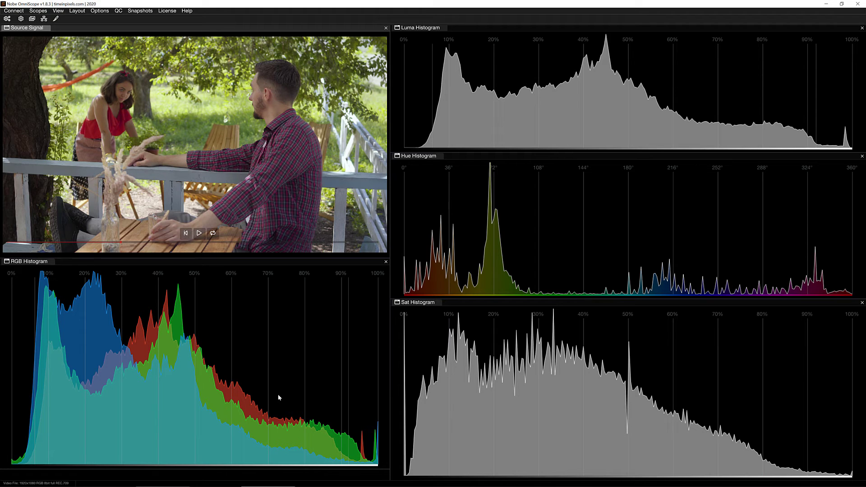
right_click(238, 298)
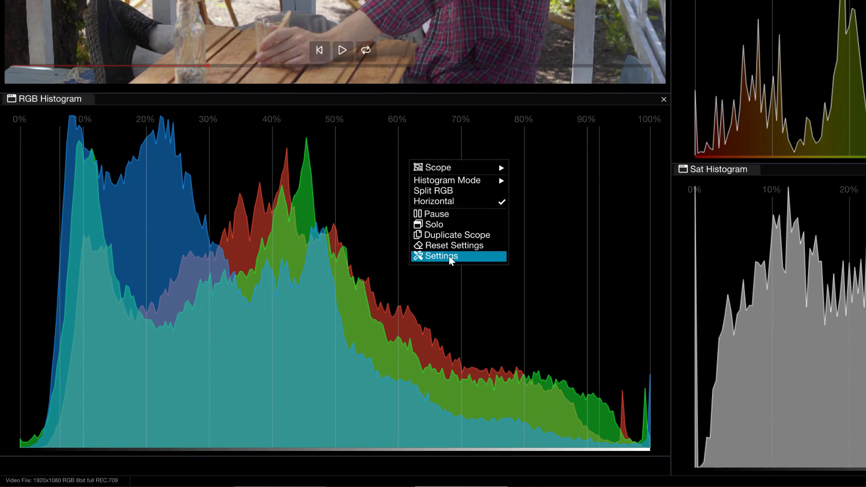
left_click(257, 353)
left_click_drag(780, 1, 487, 144)
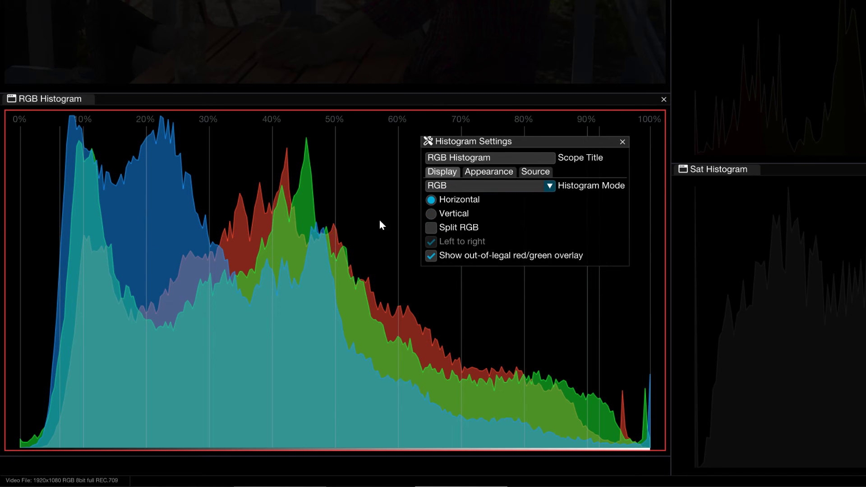
Try the RGB histogram's vertical orientation with Left to right switched off, and restore Left to right and the horizontal orientation.
left_click(431, 215)
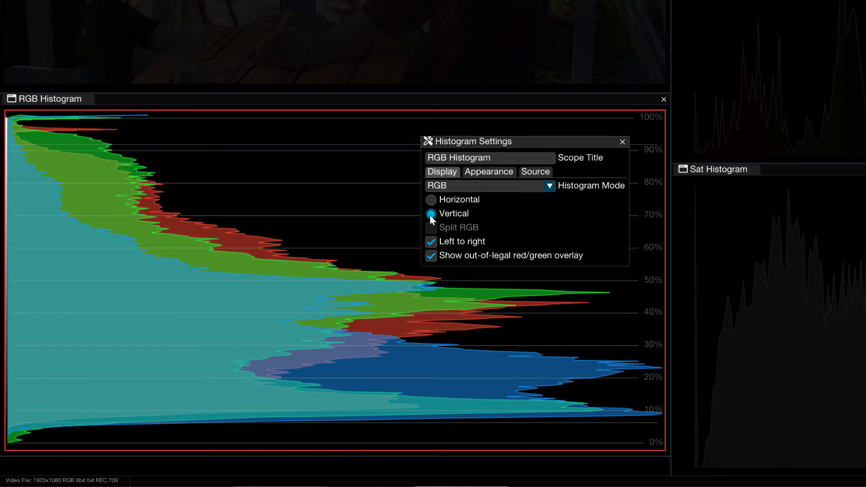
left_click(429, 200)
left_click(431, 243)
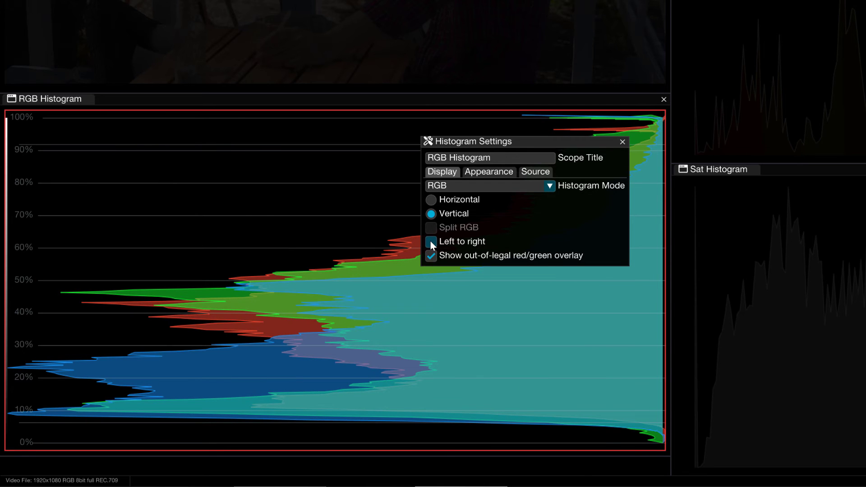
left_click(431, 242)
left_click(429, 200)
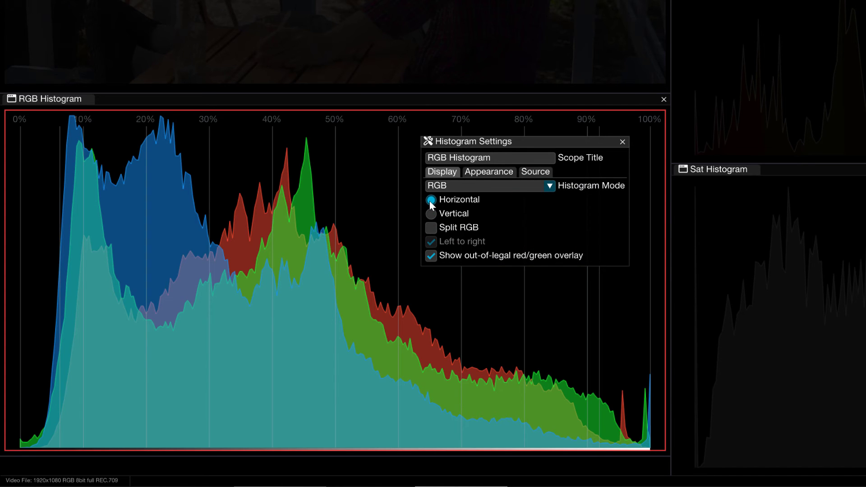
Enable Pure R/G/B colors and Mix R/G/B channels in the RGB histogram's appearance settings, and close the settings.
left_click(502, 172)
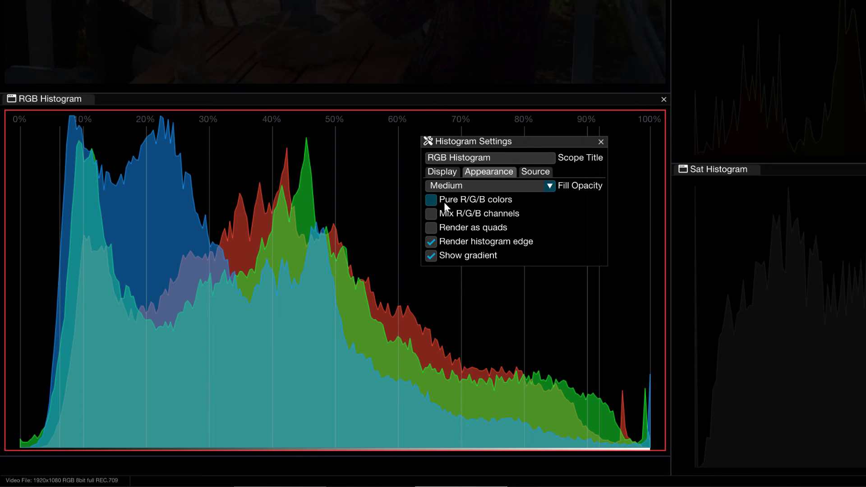
left_click(464, 203)
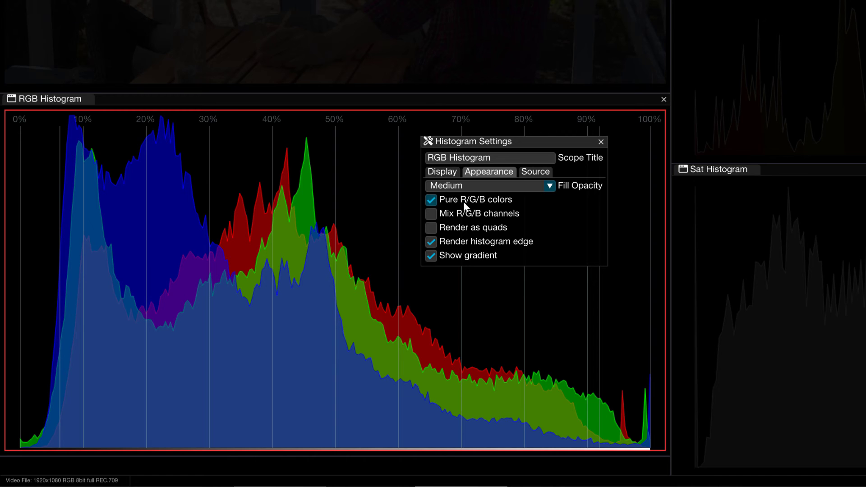
left_click(464, 201)
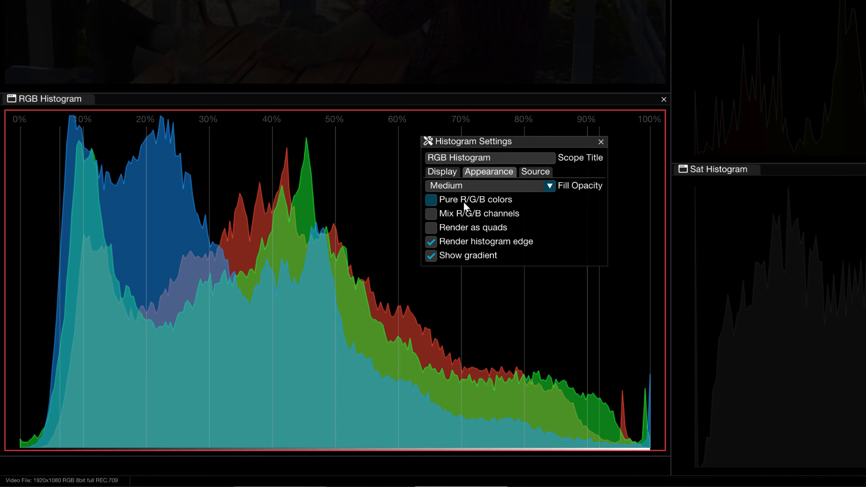
left_click(464, 202)
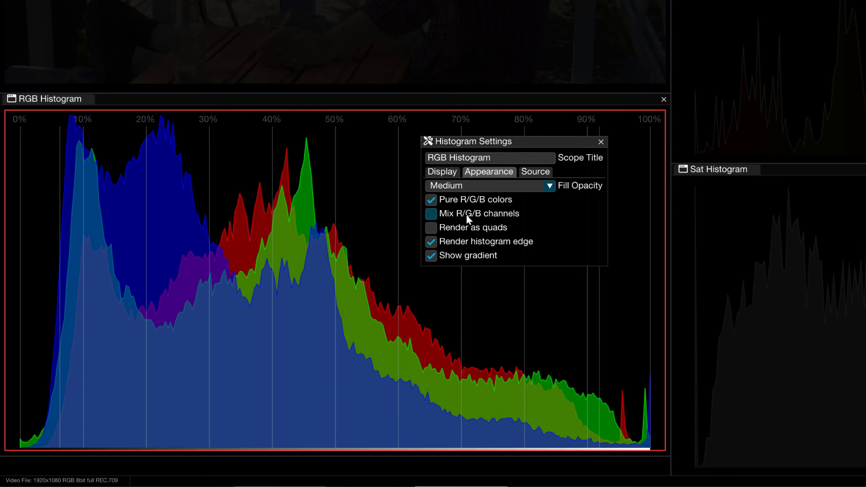
left_click(481, 213)
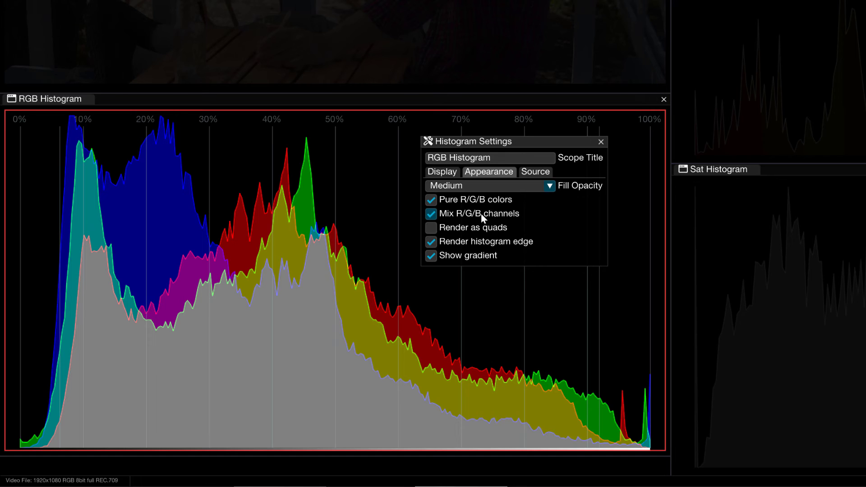
left_click(483, 215)
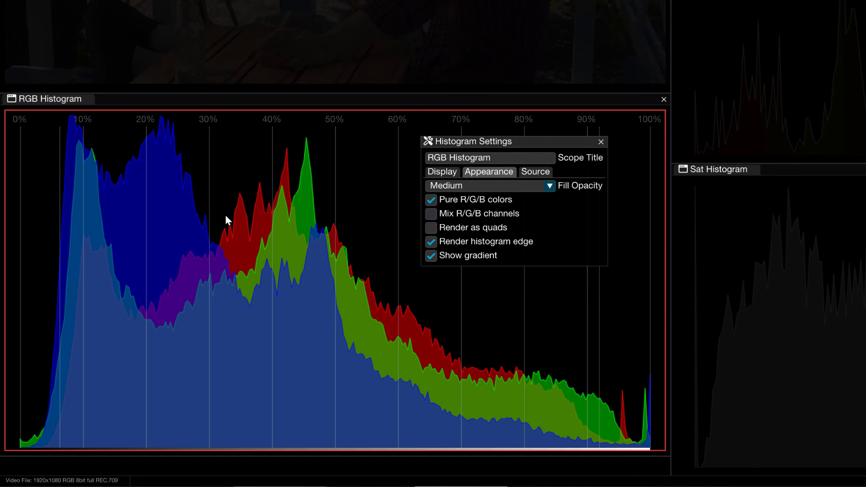
left_click(455, 213)
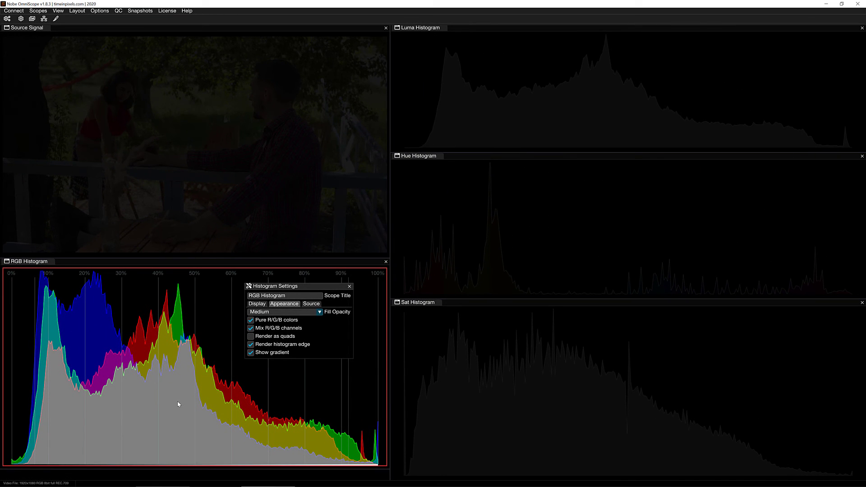
left_click(350, 286)
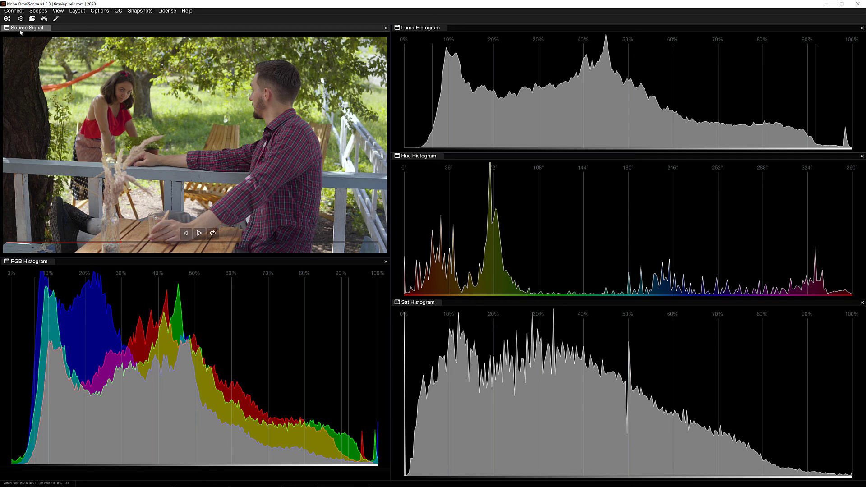
Add a CIE Plot scope and overlay the Rec. 2020 color space alongside Rec. 709.
left_click(38, 11)
left_click(56, 51)
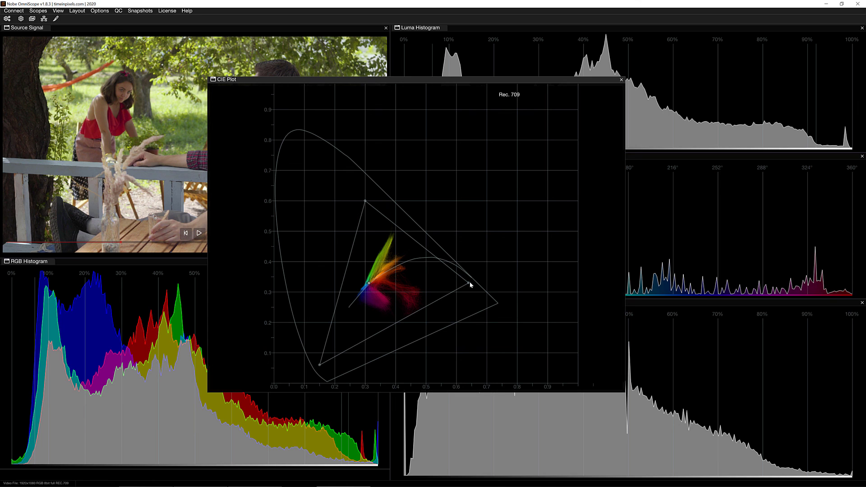
right_click(460, 194)
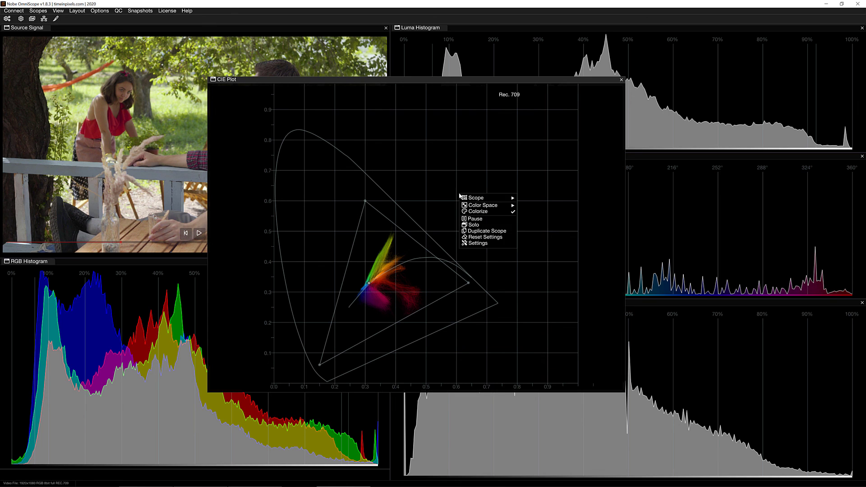
mouse_move(471, 208)
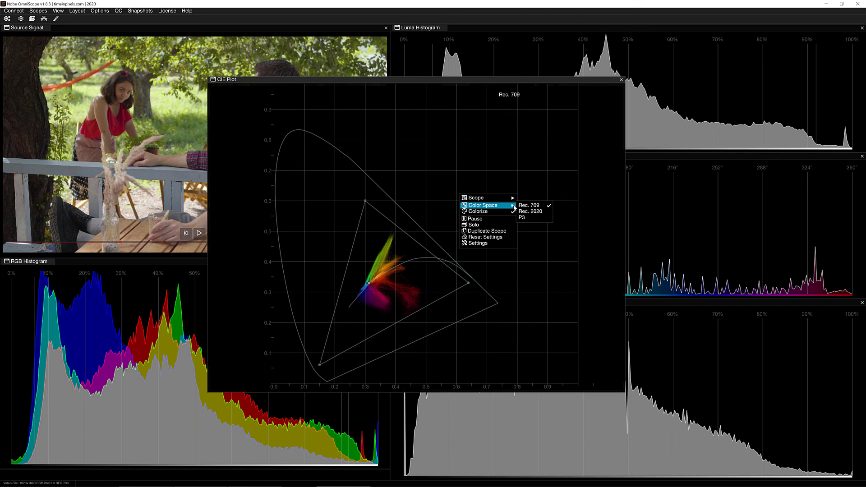
left_click(537, 212)
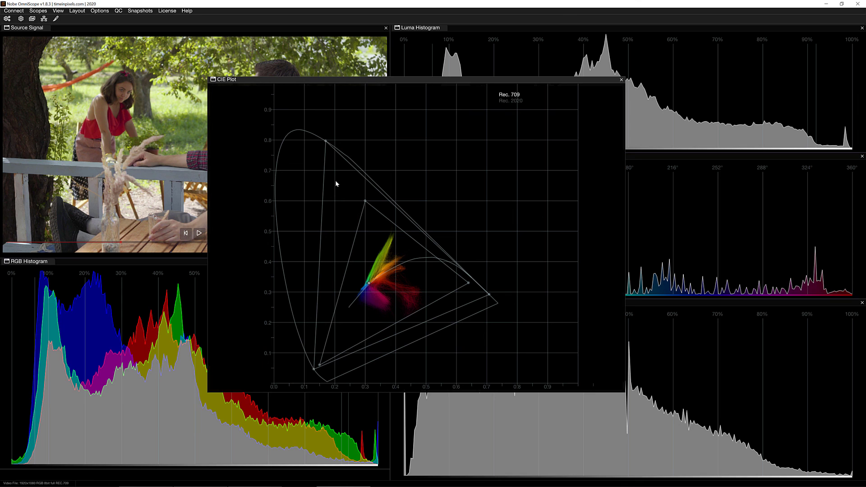